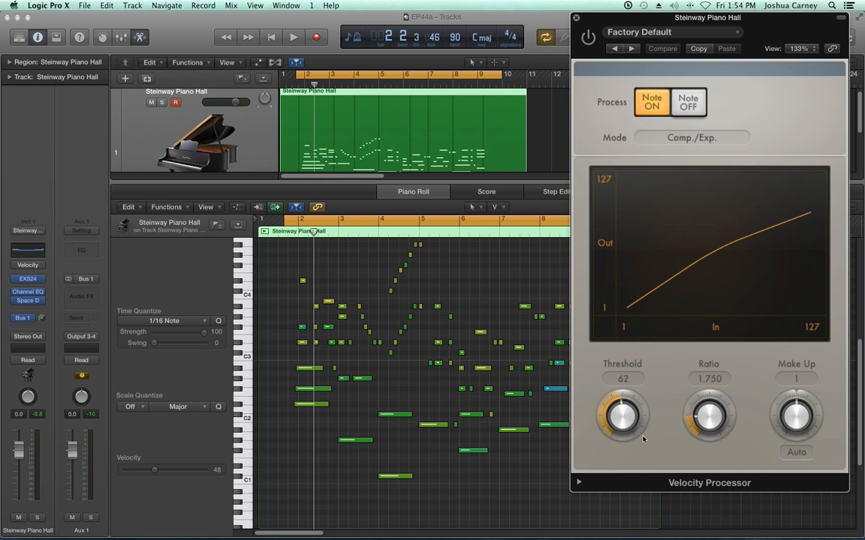
# Check the available modes, keeping Comp./Exp., and play the piano region with the Velocity Processor bypassed
pyautogui.click(696, 138)
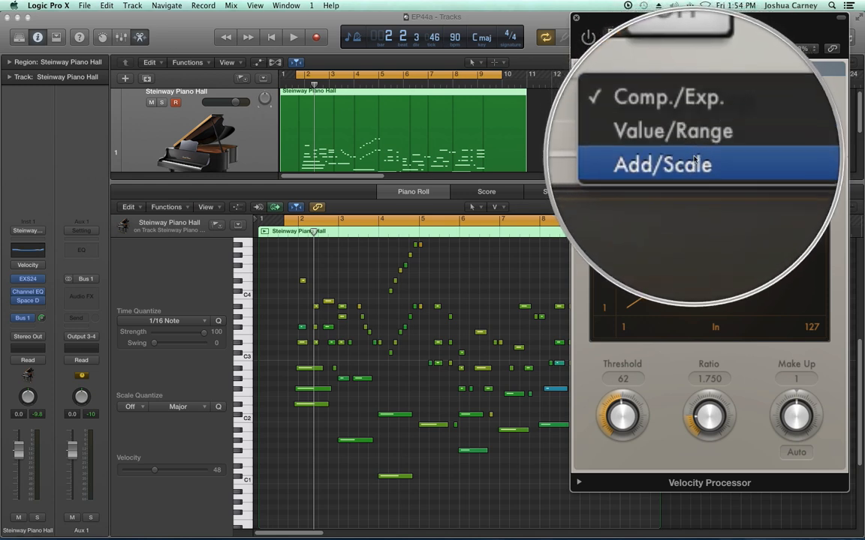
pyautogui.click(679, 135)
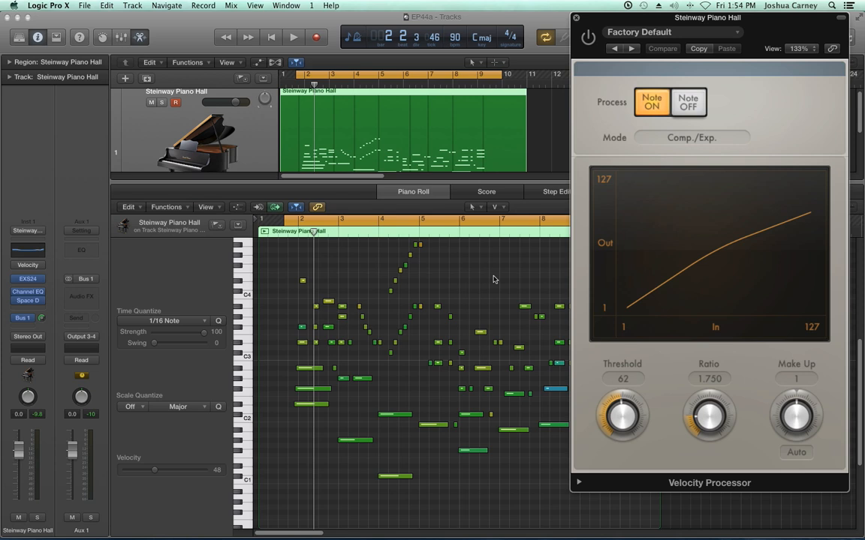
pyautogui.press('space')
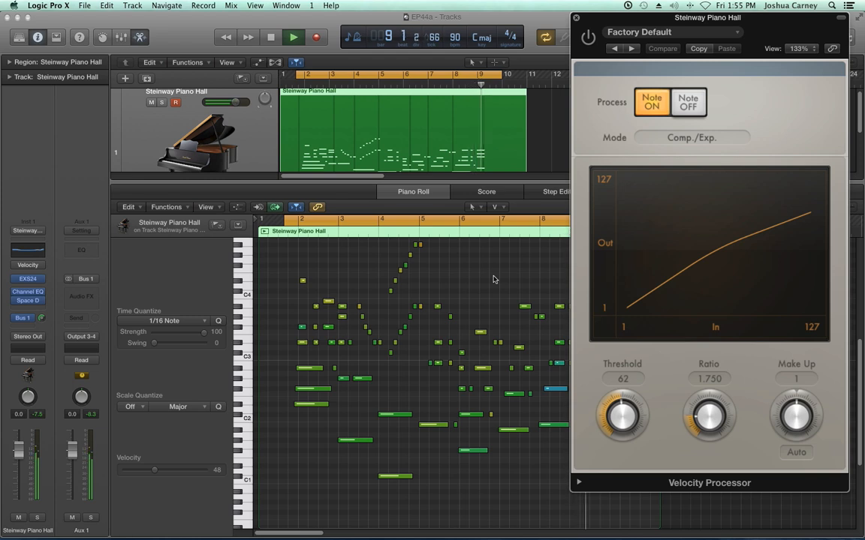
pyautogui.press('space')
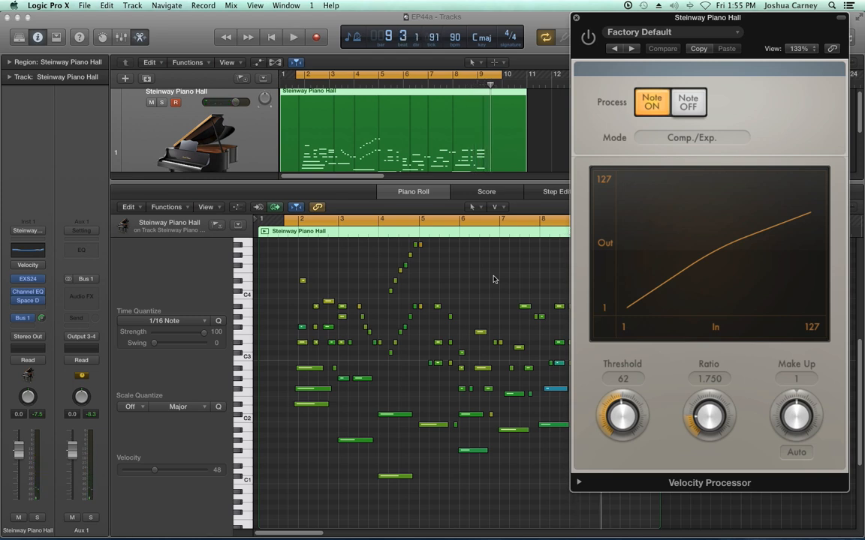
# Turn on the Velocity Processor and set Threshold to 45, Ratio to 4.000 and Make Up to 35
pyautogui.click(589, 39)
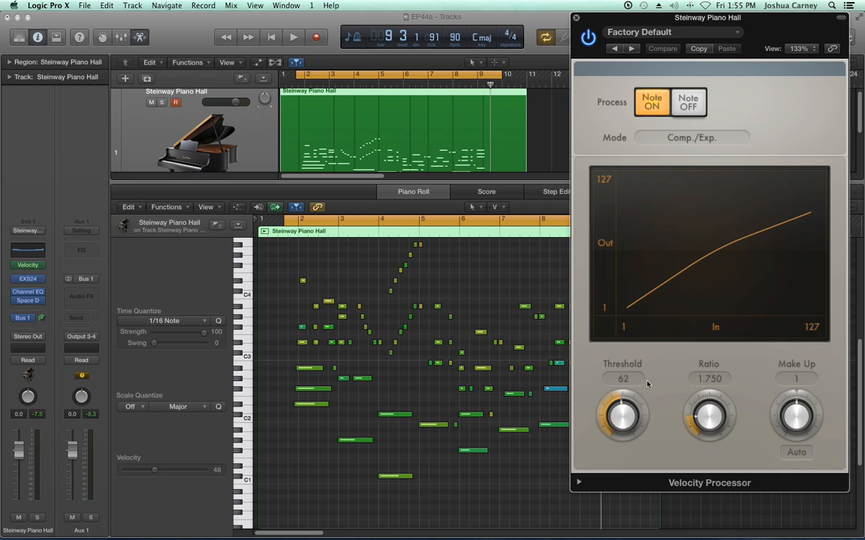
pyautogui.moveTo(625, 409); pyautogui.dragTo(718, 388)
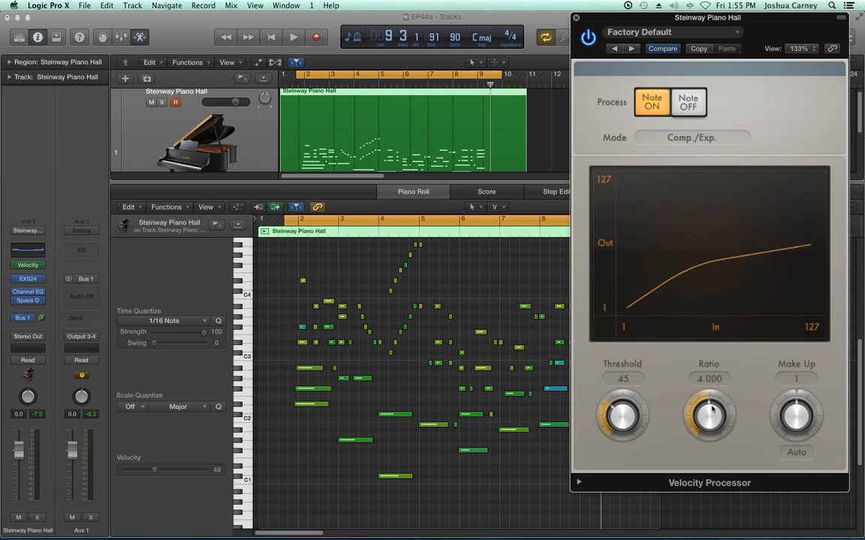
pyautogui.moveTo(800, 418); pyautogui.dragTo(805, 404)
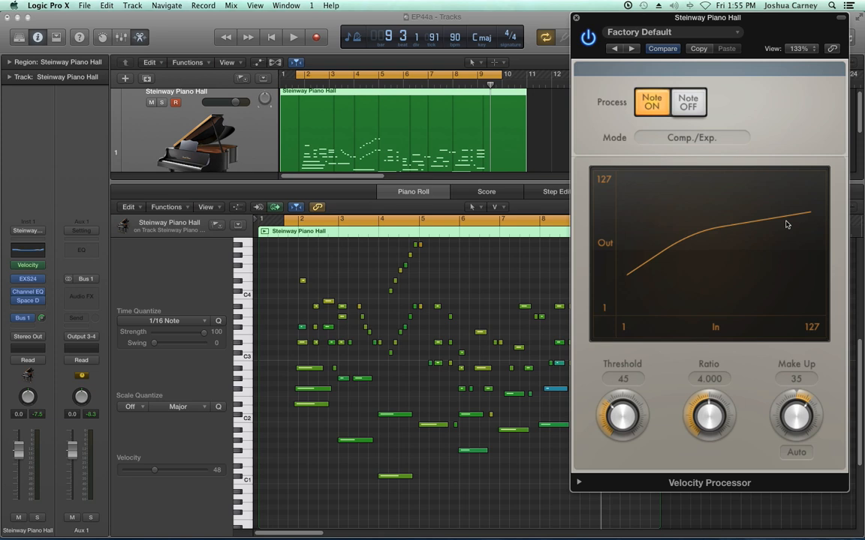
# Reset the Velocity Processor's Threshold, Ratio and Make Up controls to their default values
pyautogui.keyDown('alt'); pyautogui.click(623, 417); pyautogui.keyUp('alt')
pyautogui.keyDown('alt'); pyautogui.click(709, 417); pyautogui.keyUp('alt')
pyautogui.keyDown('alt'); pyautogui.click(793, 415); pyautogui.keyUp('alt')
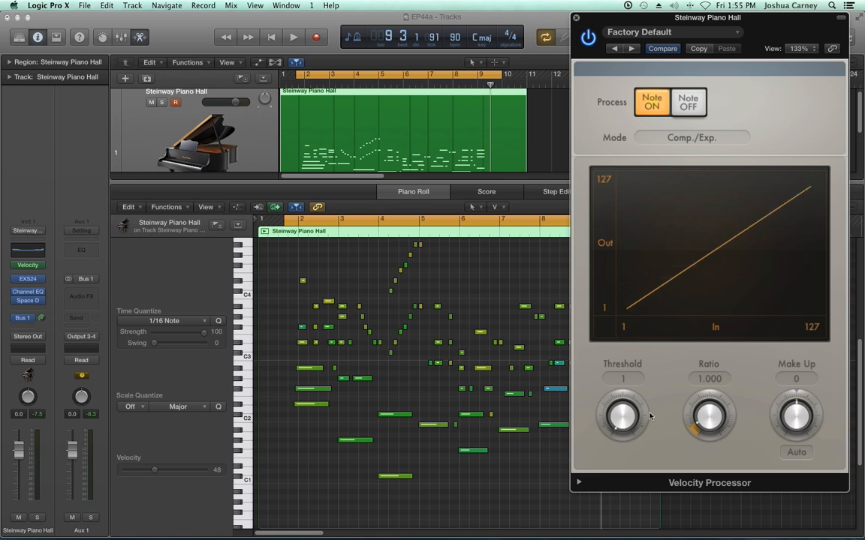
# Shape a gentle compression curve with Threshold at 60 and Ratio at 3.625
pyautogui.moveTo(623, 416); pyautogui.dragTo(625, 330)
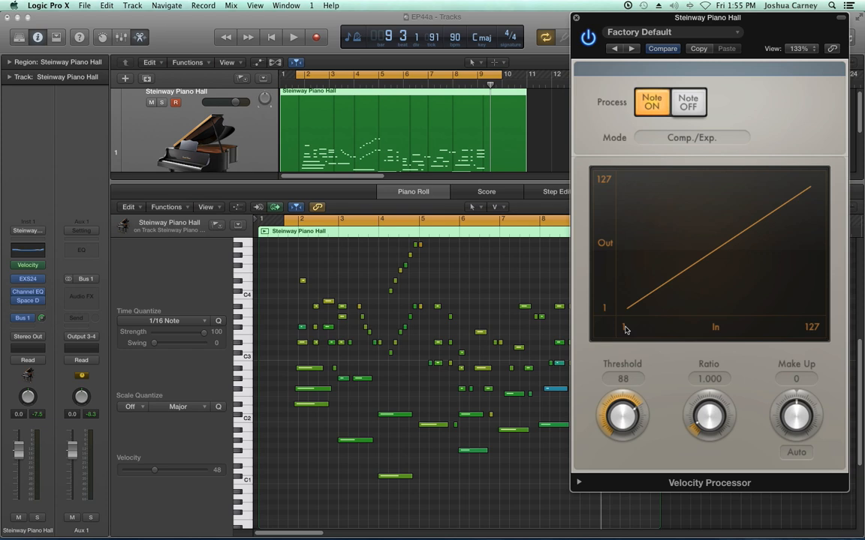
pyautogui.moveTo(635, 397); pyautogui.dragTo(635, 406)
pyautogui.moveTo(681, 410); pyautogui.dragTo(710, 340)
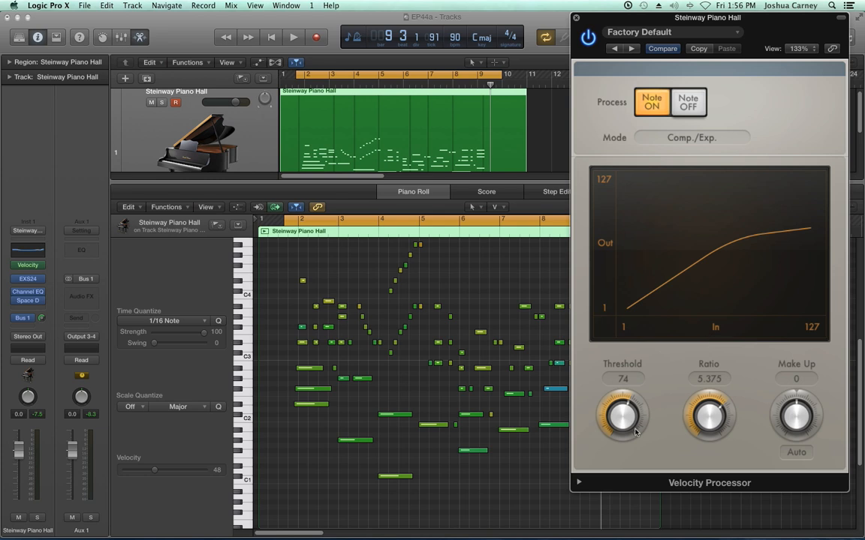
pyautogui.moveTo(689, 417); pyautogui.dragTo(711, 382)
pyautogui.moveTo(622, 417); pyautogui.dragTo(637, 432)
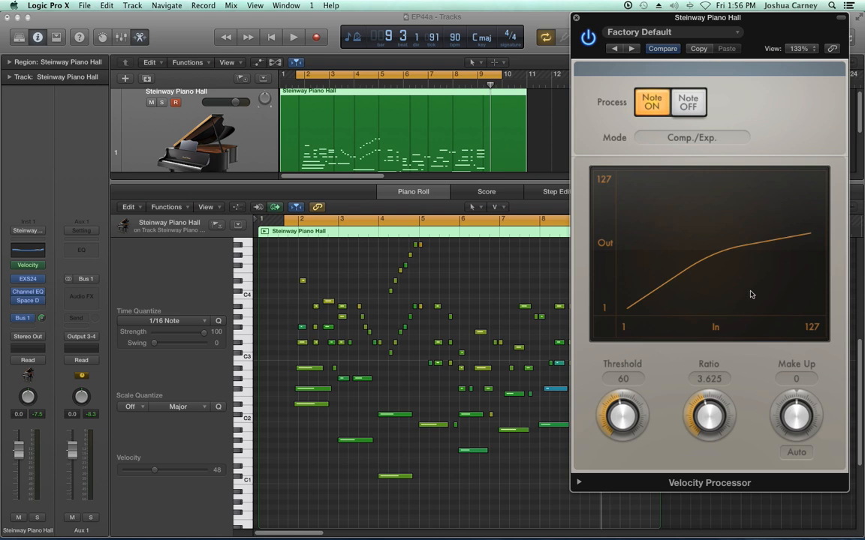
# Strengthen the velocity compression with Ratio at 5.500 and Threshold at 39, setting Make Up to 0
pyautogui.moveTo(800, 411); pyautogui.dragTo(771, 445)
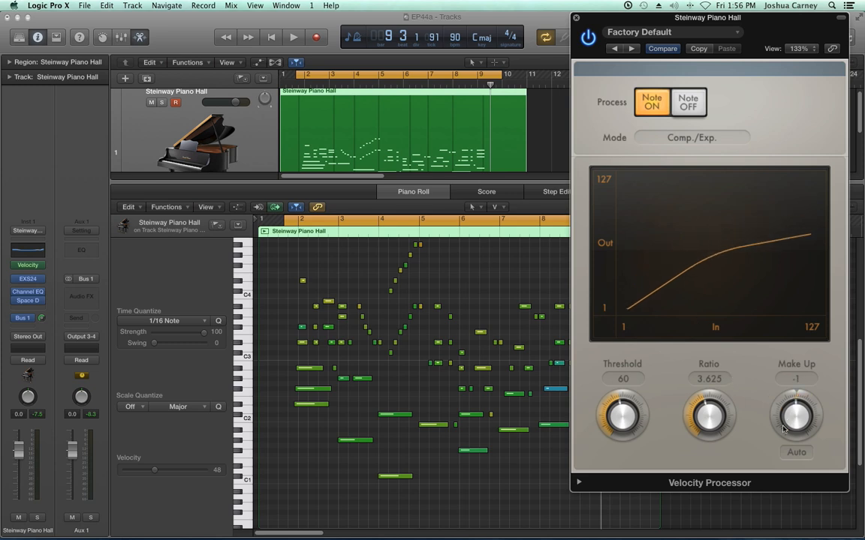
pyautogui.moveTo(713, 426); pyautogui.dragTo(716, 392)
pyautogui.moveTo(621, 410); pyautogui.dragTo(618, 439)
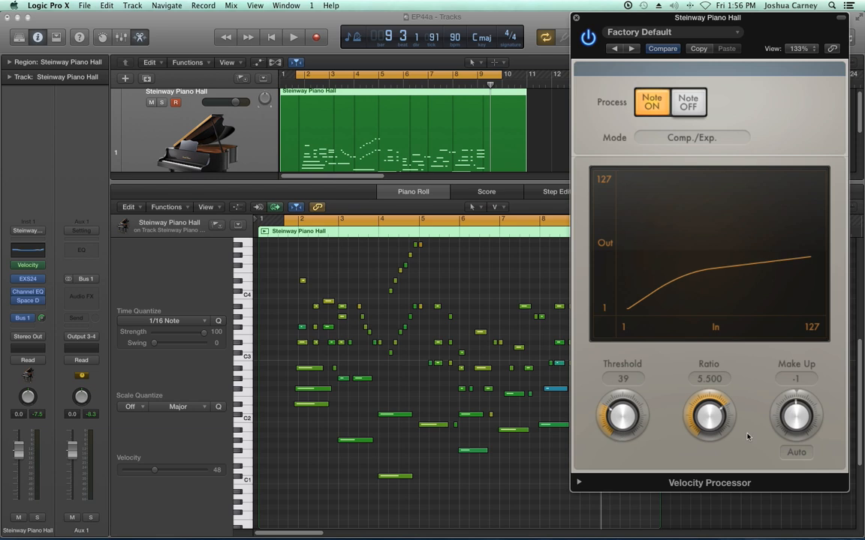
pyautogui.moveTo(807, 420)
pyautogui.mouseDown()
pyautogui.moveTo(806, 390)
pyautogui.moveTo(805, 418)
pyautogui.mouseUp()
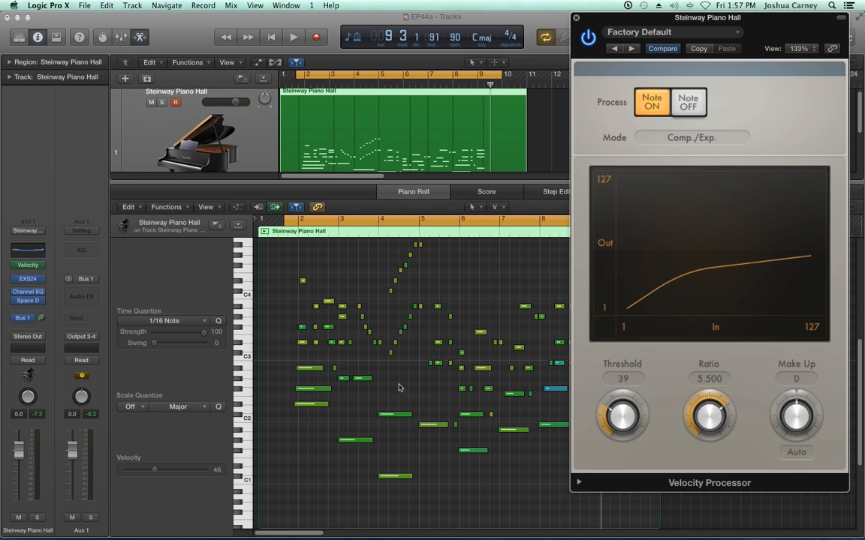
# Audition the piano part with the compressed velocities, then with Make Up set to 35
pyautogui.press('space')
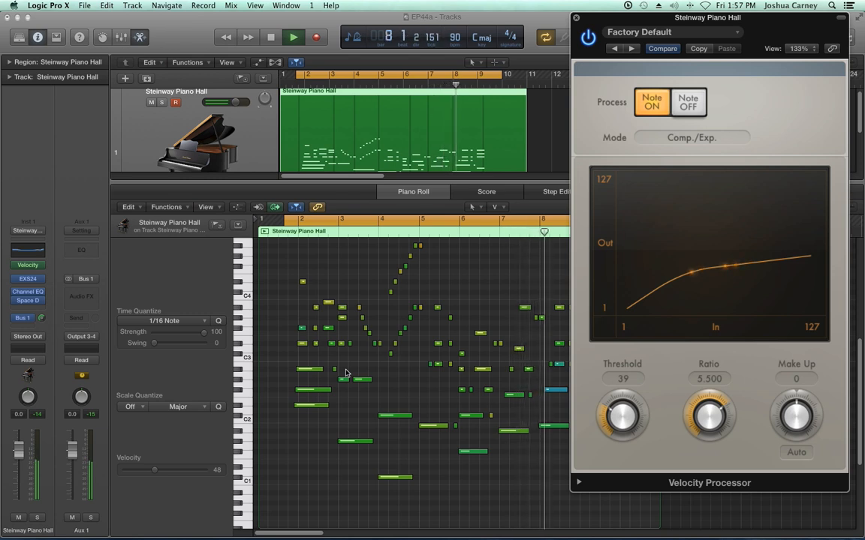
pyautogui.press('space')
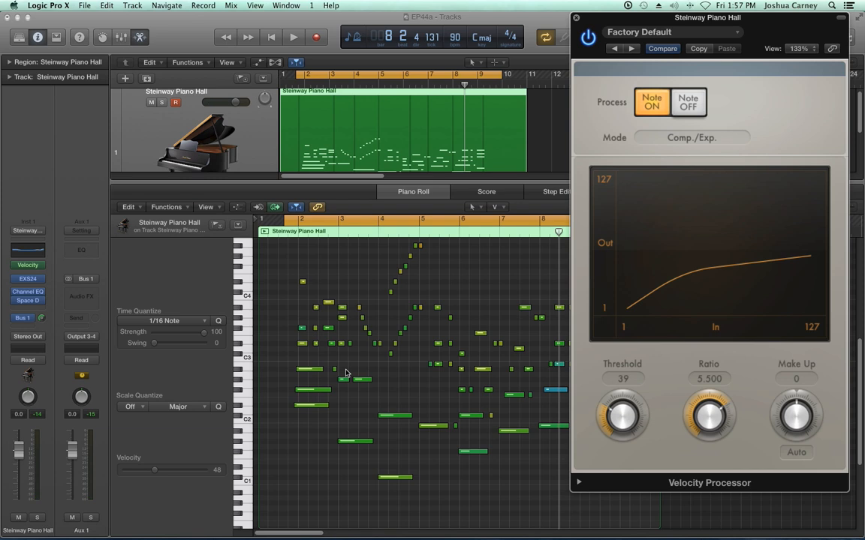
pyautogui.moveTo(796, 419); pyautogui.dragTo(804, 403)
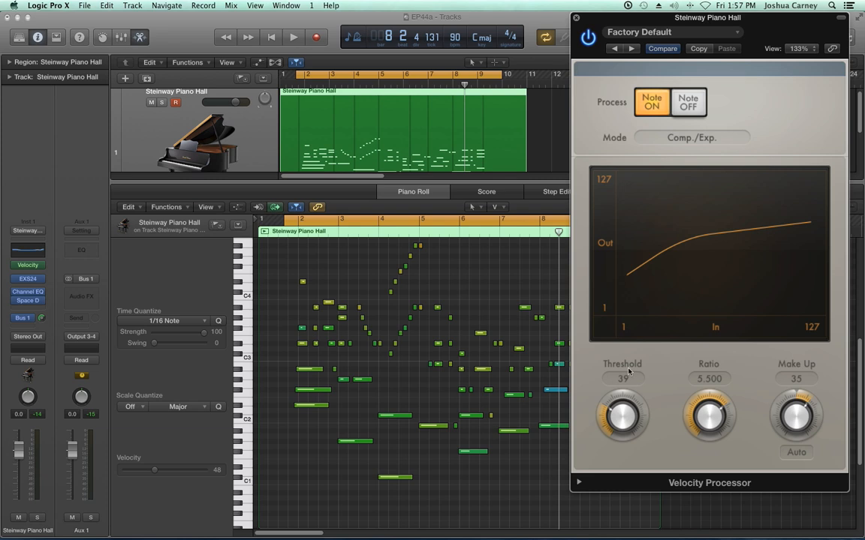
pyautogui.press('space')
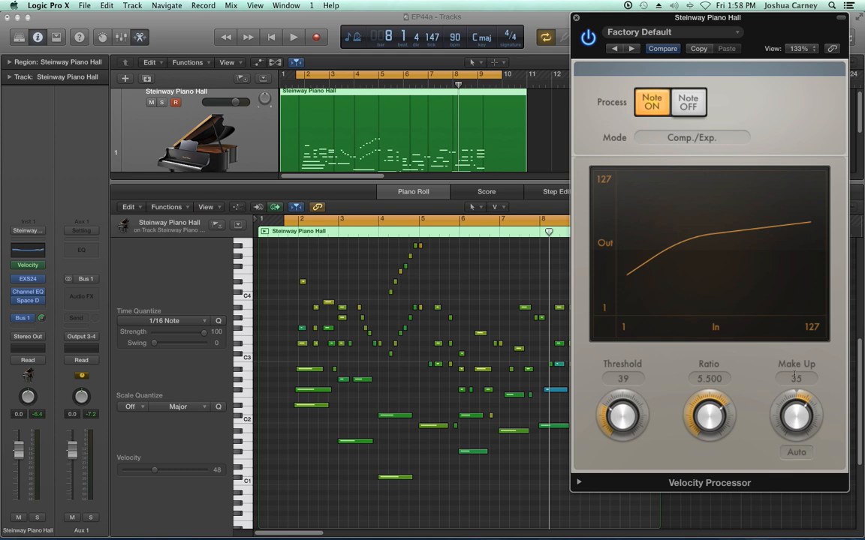
# Try Make Up with Auto on and off, ending with Auto enabled and Make Up at 70
pyautogui.click(806, 452)
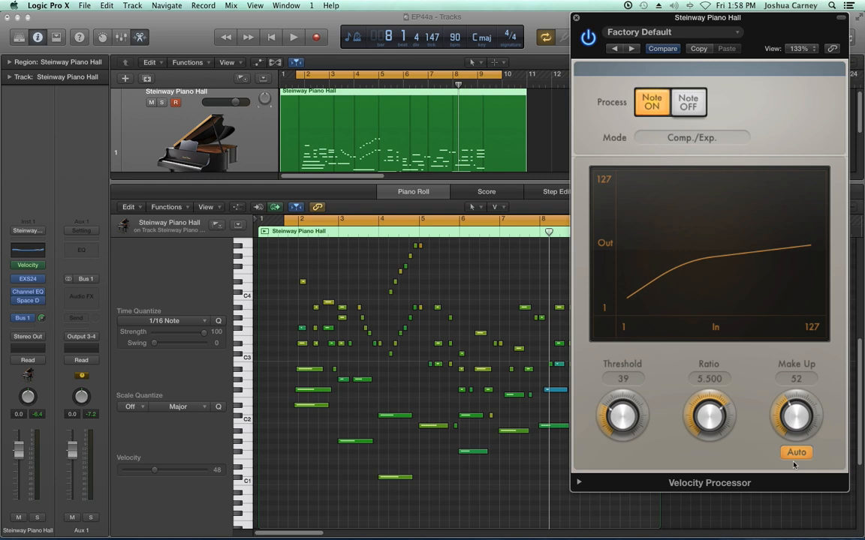
pyautogui.moveTo(796, 418); pyautogui.dragTo(796, 440)
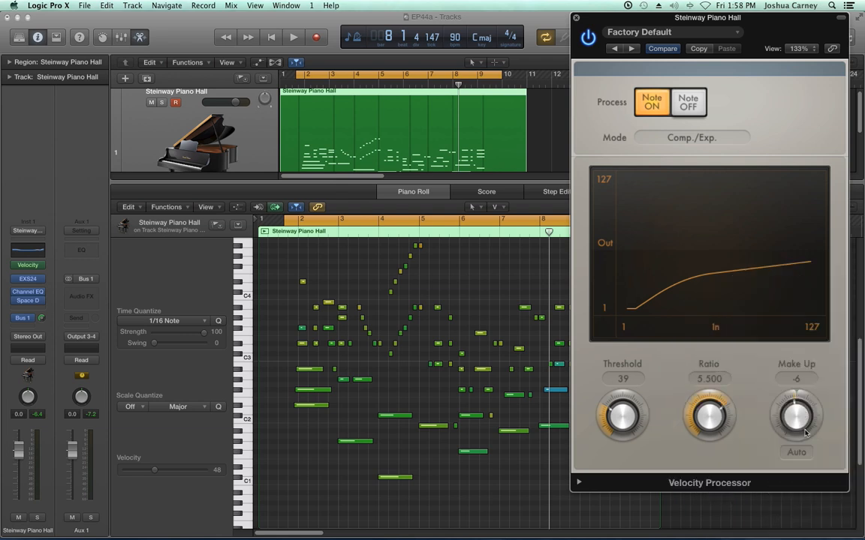
pyautogui.click(797, 452)
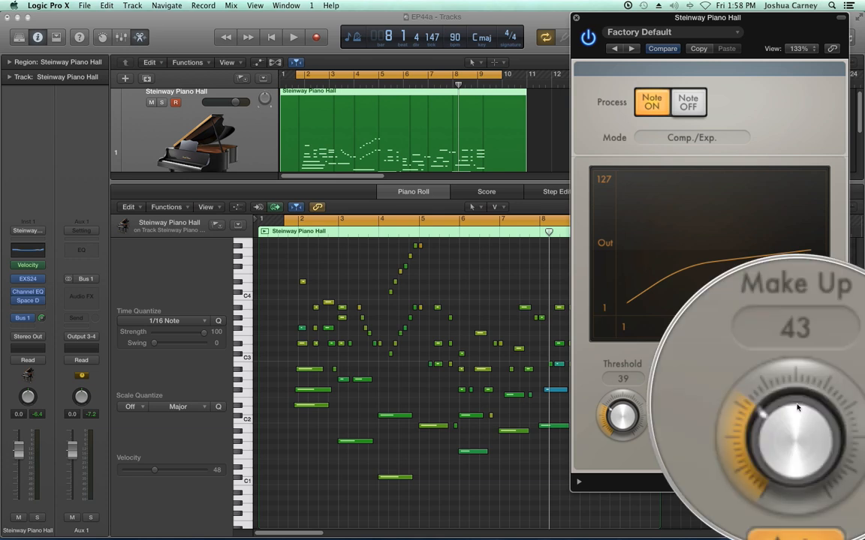
pyautogui.moveTo(797, 405)
pyautogui.mouseDown()
pyautogui.moveTo(808, 391)
pyautogui.moveTo(794, 406)
pyautogui.moveTo(803, 402)
pyautogui.mouseUp()
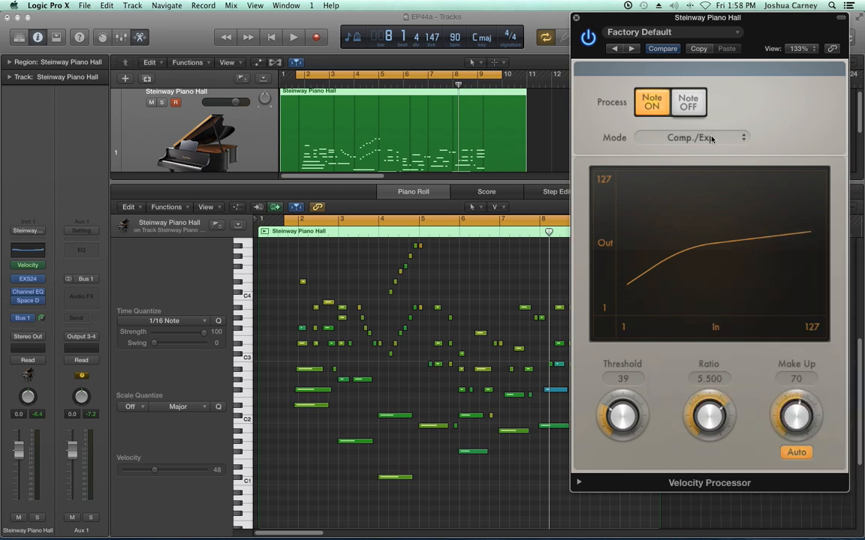
# Turn the curve into an expansion with Threshold 127, Ratio 0.125 and a manual Make Up of 65
pyautogui.moveTo(638, 415); pyautogui.dragTo(657, 294)
pyautogui.moveTo(709, 409); pyautogui.dragTo(709, 436)
pyautogui.moveTo(797, 417); pyautogui.dragTo(805, 382)
pyautogui.moveTo(708, 411); pyautogui.dragTo(740, 486)
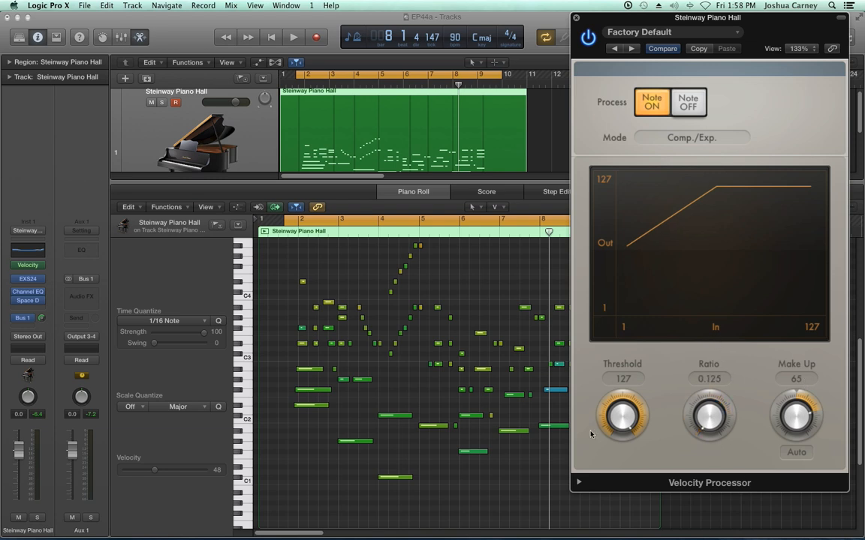
# Reset Threshold to 1, Make Up to 0 and Ratio to 1.000 for a linear velocity curve
pyautogui.moveTo(643, 427); pyautogui.dragTo(670, 460)
pyautogui.keyDown('alt'); pyautogui.click(622, 416); pyautogui.keyUp('alt')
pyautogui.keyDown('alt'); pyautogui.click(795, 417); pyautogui.keyUp('alt')
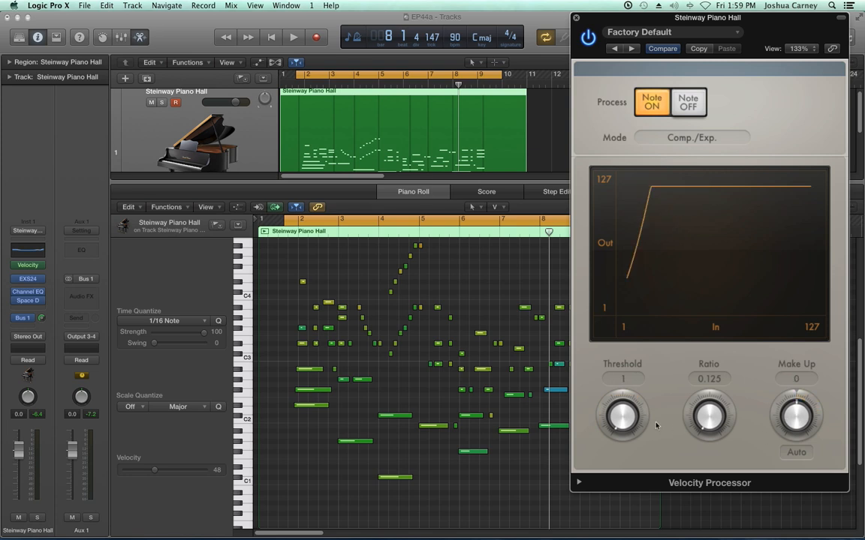
pyautogui.keyDown('alt'); pyautogui.click(708, 417); pyautogui.keyUp('alt')
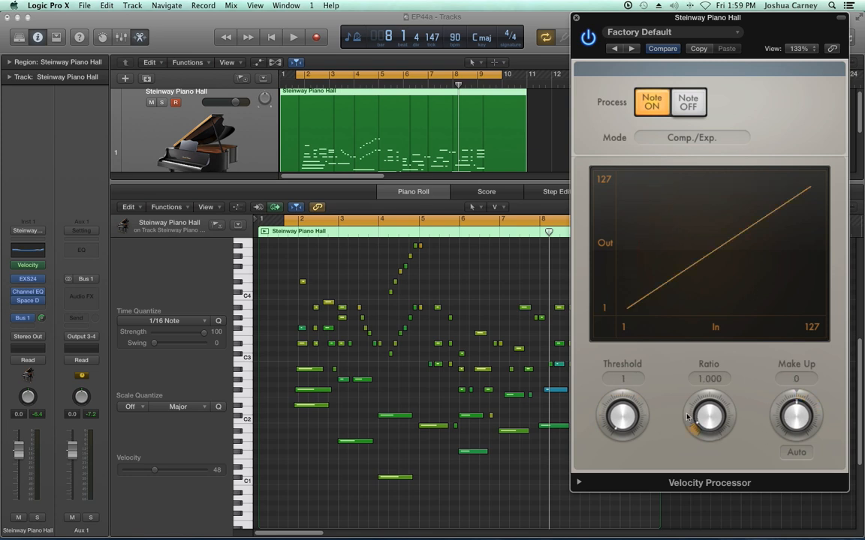
# Switch the mode to Value/Range with a fixed velocity value of 76 and audition the piano part
pyautogui.click(681, 138)
pyautogui.click(691, 149)
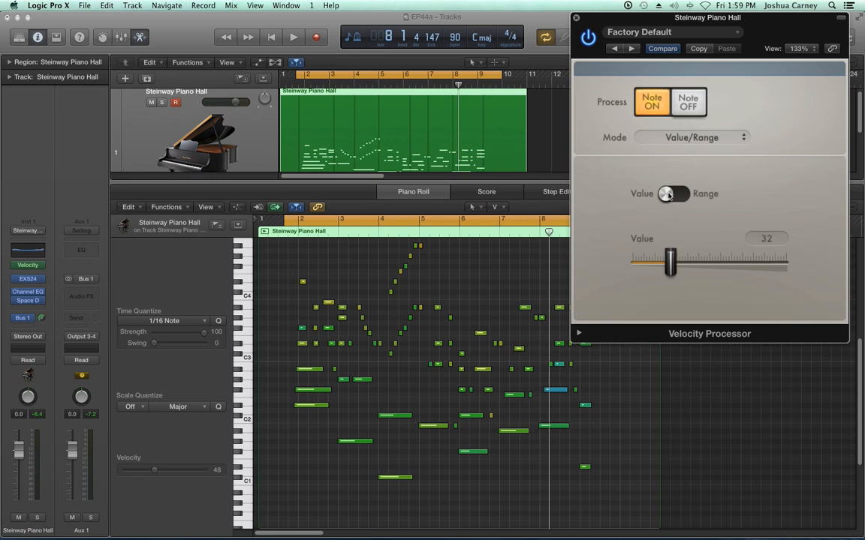
pyautogui.moveTo(670, 263); pyautogui.dragTo(726, 273)
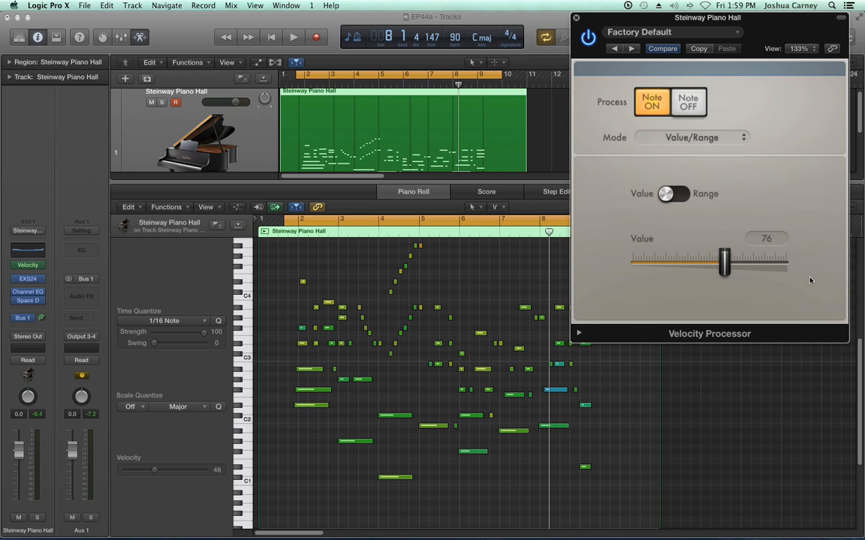
pyautogui.press('space')
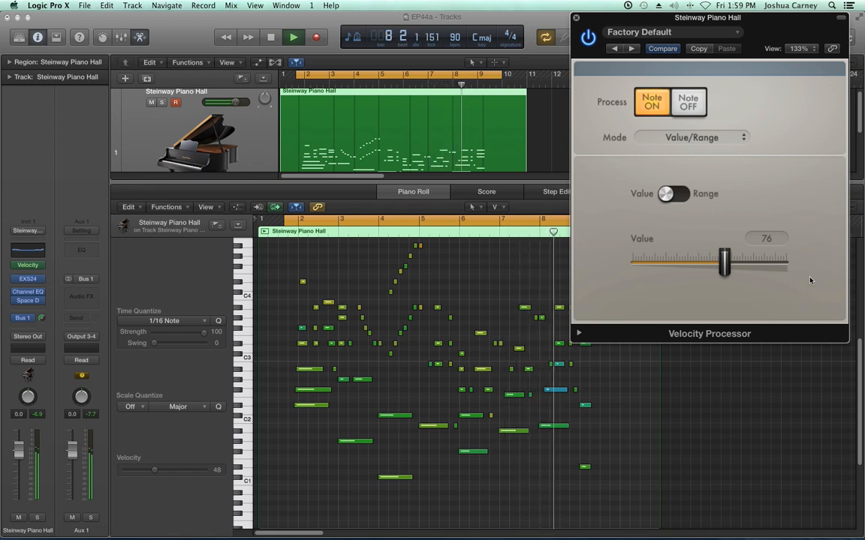
pyautogui.press('space')
# Audition the piano part at a fixed velocity value of 127, and set the value to 75
pyautogui.moveTo(726, 268); pyautogui.dragTo(832, 269)
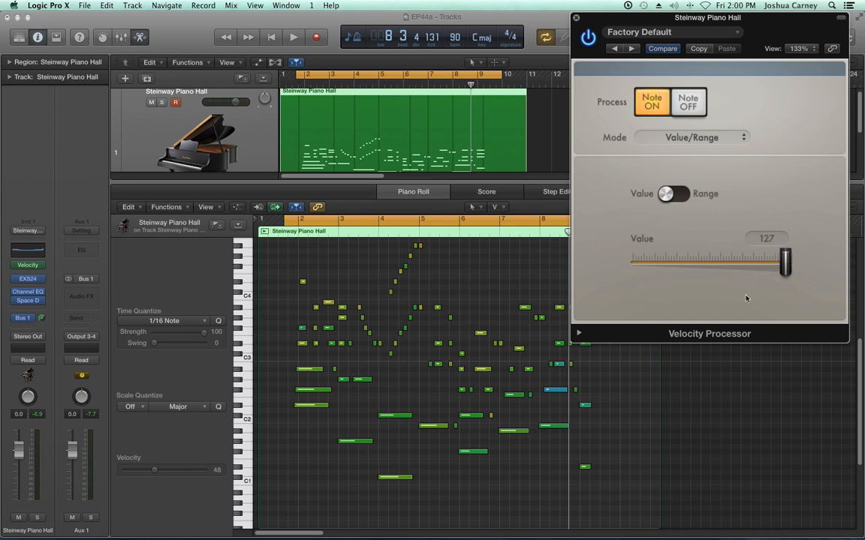
pyautogui.press('space')
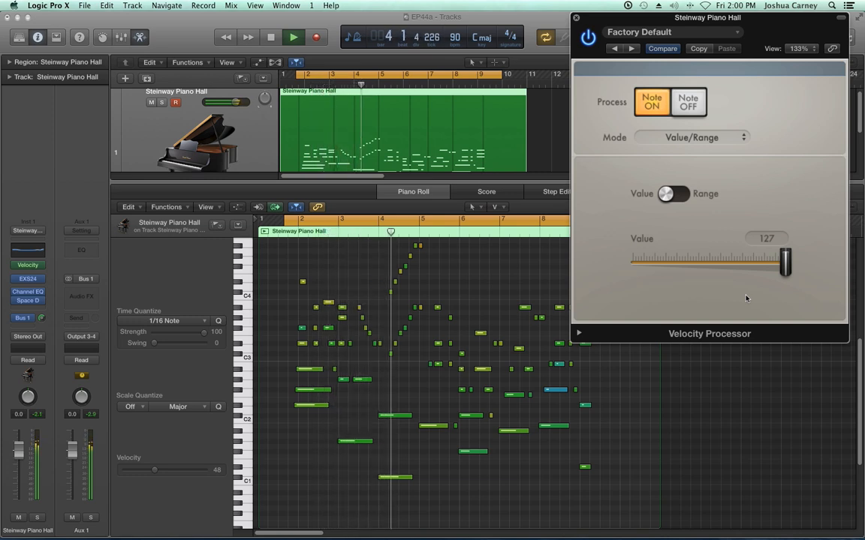
pyautogui.press('space')
pyautogui.moveTo(785, 271); pyautogui.dragTo(725, 286)
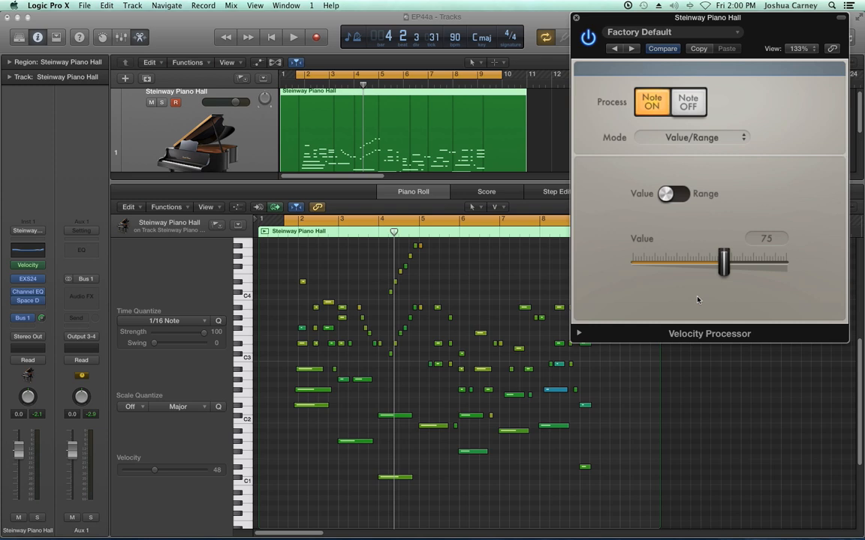
# Switch from a fixed value to Range and limit the note velocities to between 62 and 89
pyautogui.click(683, 196)
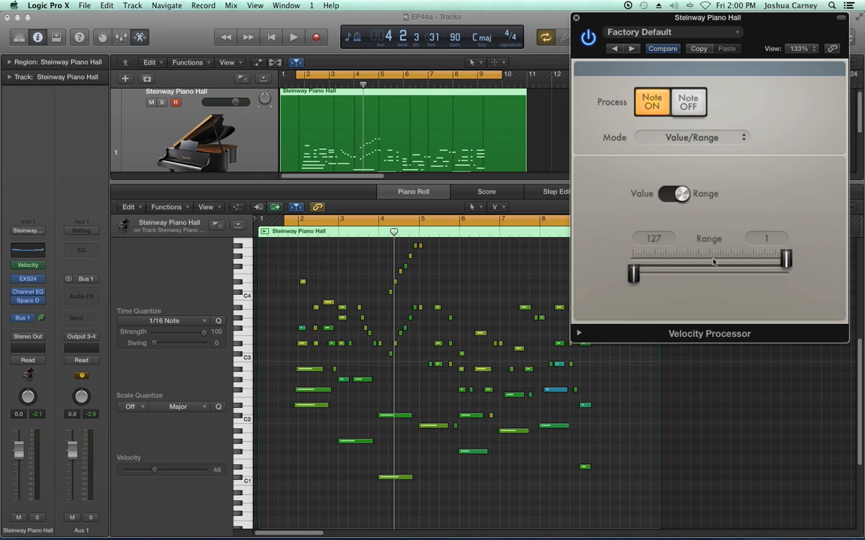
pyautogui.moveTo(785, 264); pyautogui.dragTo(750, 268)
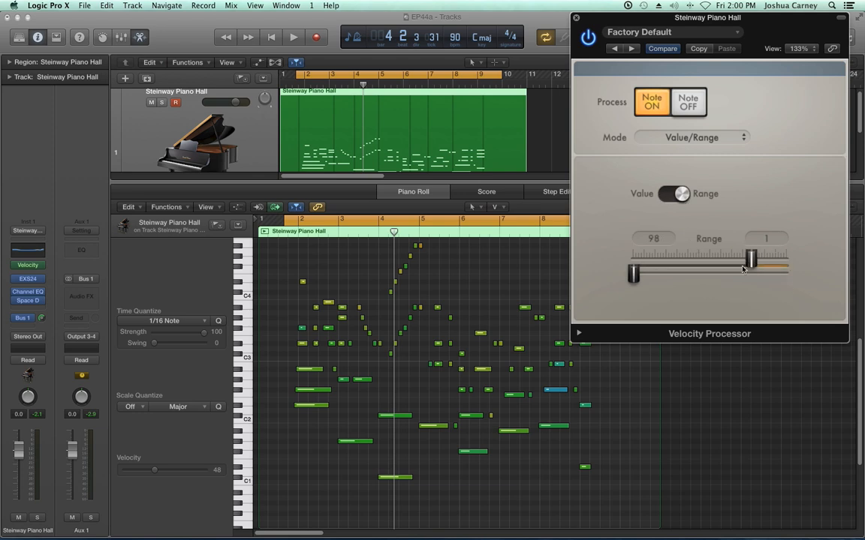
pyautogui.moveTo(651, 283); pyautogui.dragTo(702, 290)
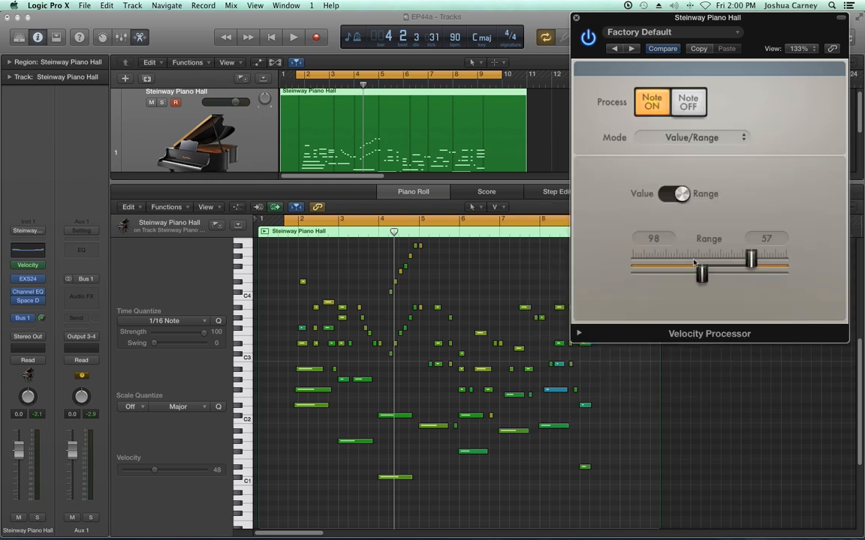
pyautogui.moveTo(715, 276)
pyautogui.mouseDown()
pyautogui.moveTo(742, 266)
pyautogui.moveTo(707, 277)
pyautogui.mouseUp()
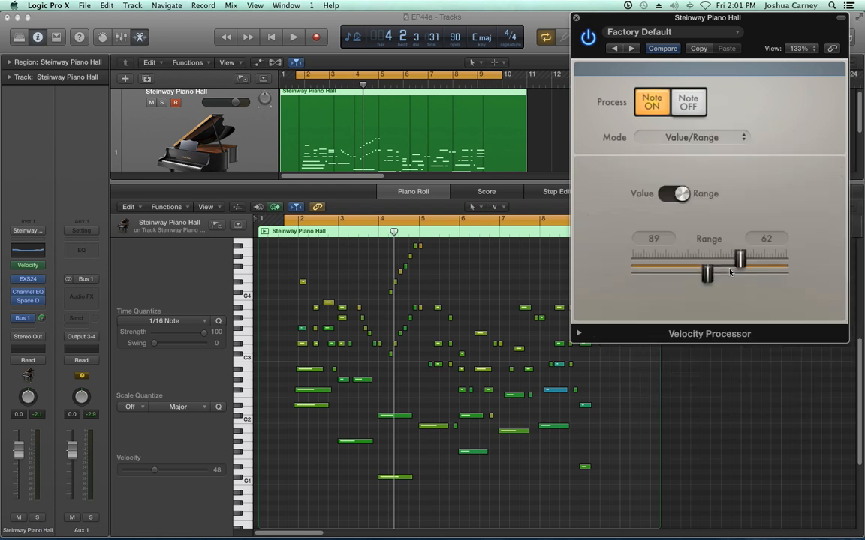
# Audition the piano part with the limited velocity range, and switch the Velocity Processor's mode to Add/Scale
pyautogui.press('space')
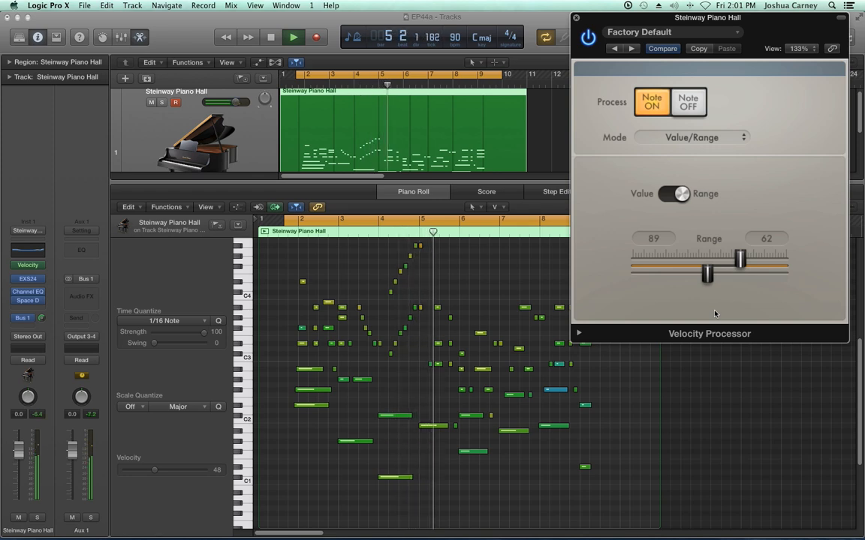
pyautogui.press('space')
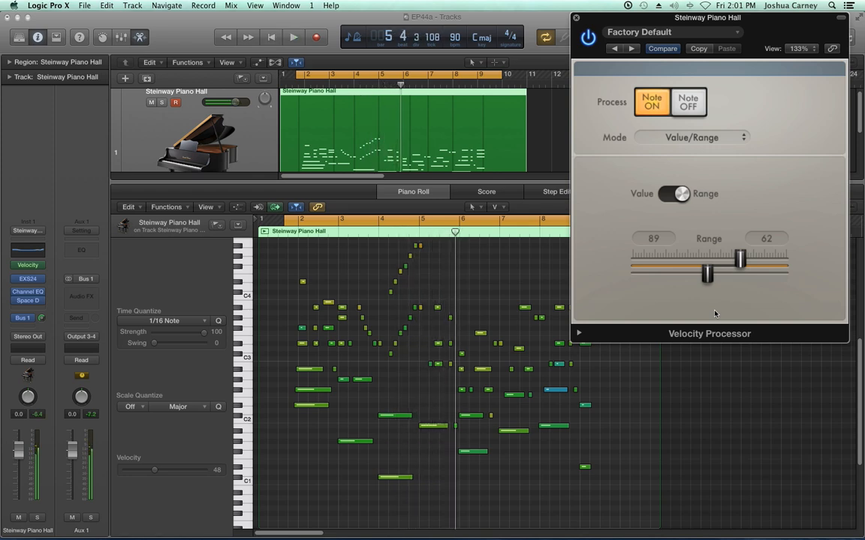
pyautogui.click(709, 141)
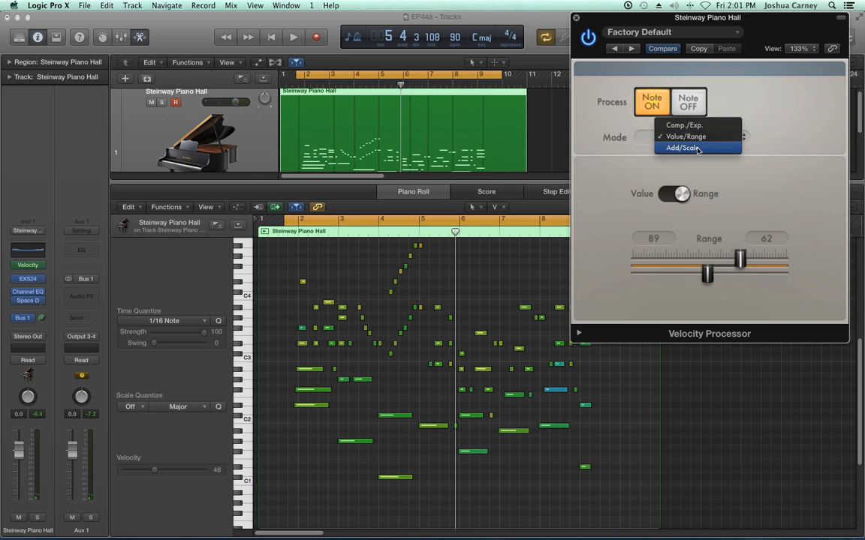
pyautogui.click(698, 149)
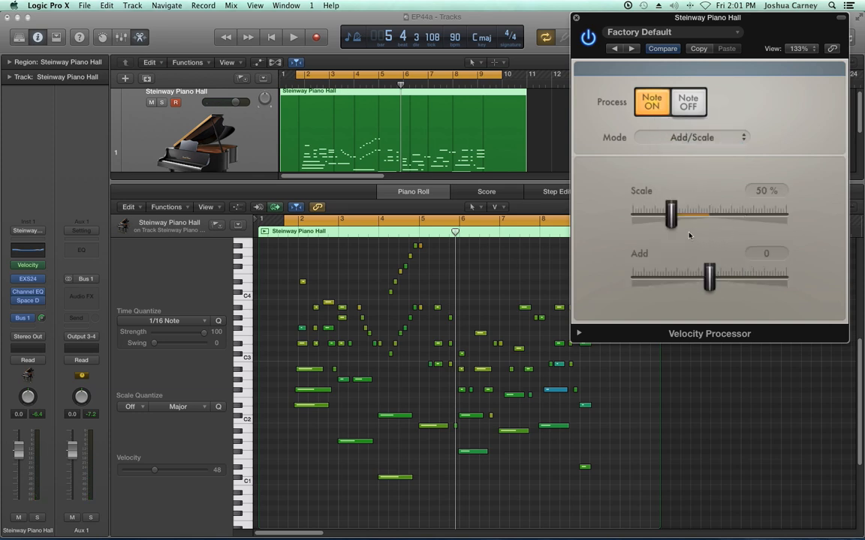
# Try Scale at 116 % and at its default, and set Add to 33 and Scale to 43 %
pyautogui.moveTo(673, 222); pyautogui.dragTo(723, 222)
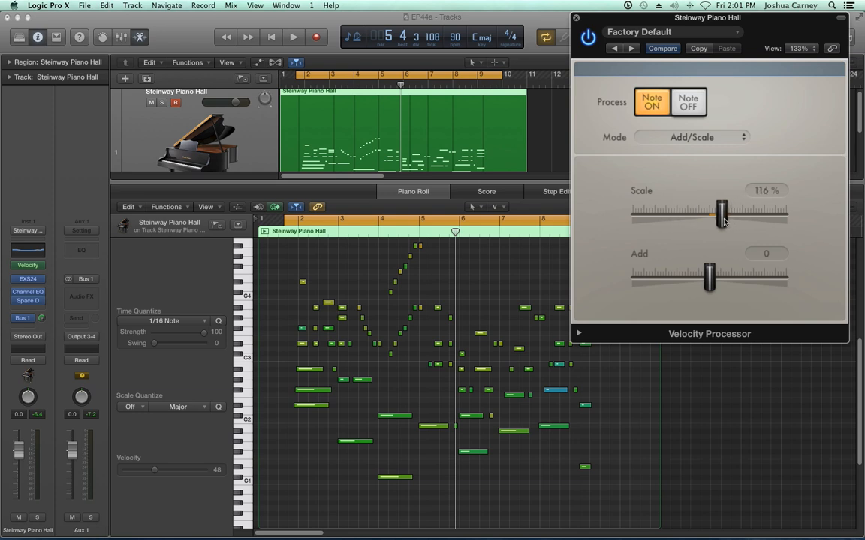
pyautogui.keyDown('alt'); pyautogui.click(723, 219); pyautogui.keyUp('alt')
pyautogui.moveTo(705, 219); pyautogui.dragTo(721, 220)
pyautogui.moveTo(717, 219); pyautogui.dragTo(703, 219)
pyautogui.moveTo(711, 283); pyautogui.dragTo(731, 288)
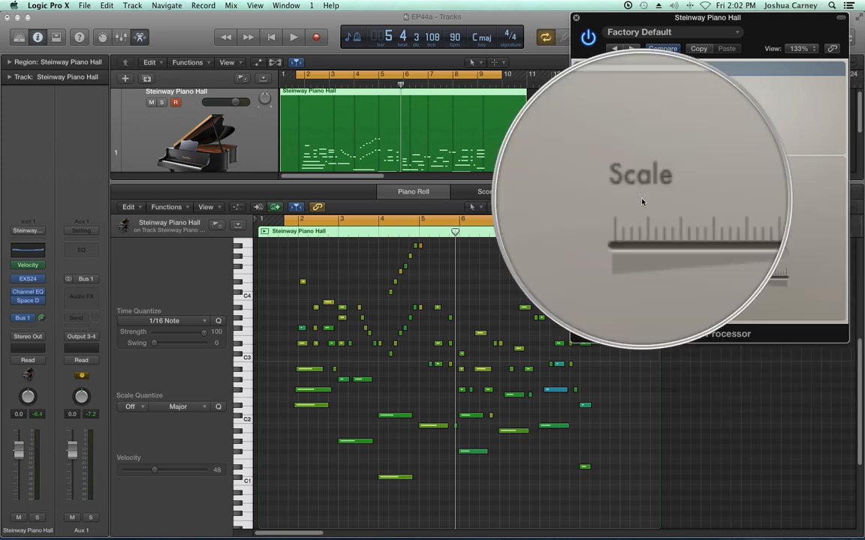
pyautogui.moveTo(706, 217); pyautogui.dragTo(663, 226)
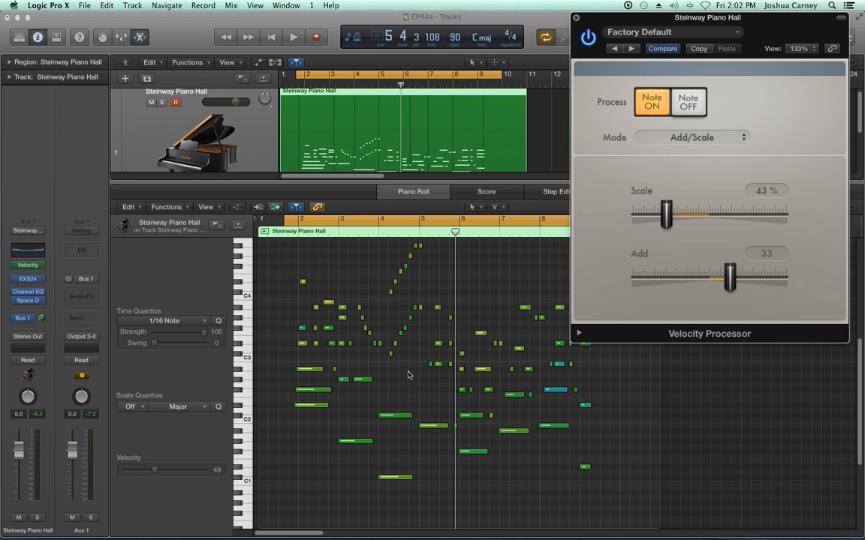
# Reset Scale to 100 % and audition the piano part with Add at -69 and at -93
pyautogui.keyDown('alt'); pyautogui.click(666, 217); pyautogui.keyUp('alt')
pyautogui.moveTo(738, 285); pyautogui.dragTo(666, 298)
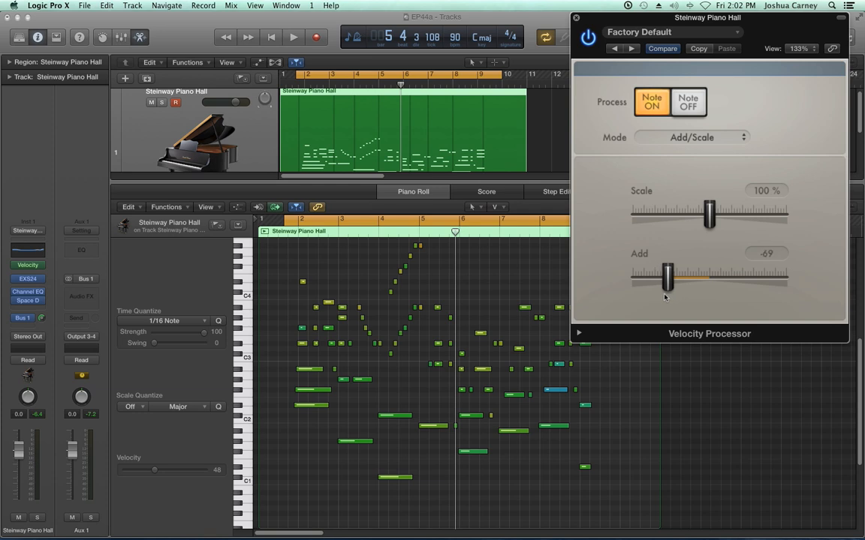
pyautogui.press('space')
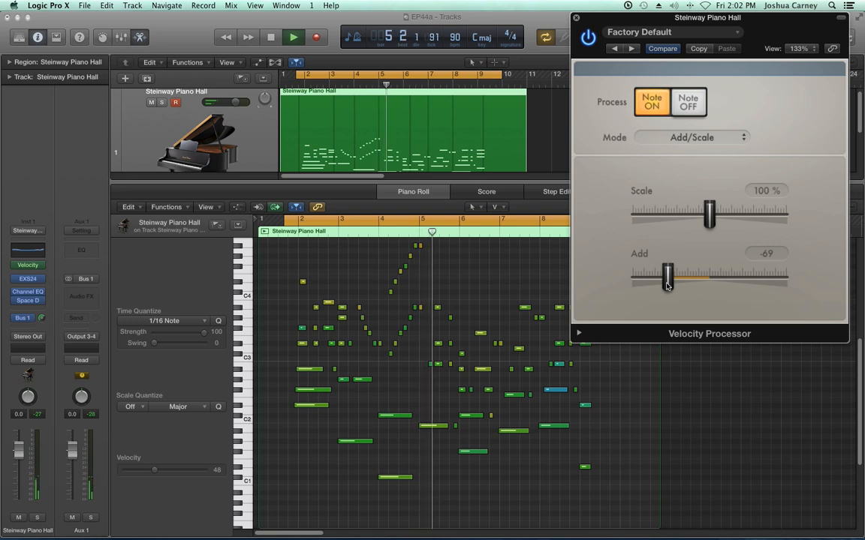
pyautogui.moveTo(667, 286); pyautogui.dragTo(652, 291)
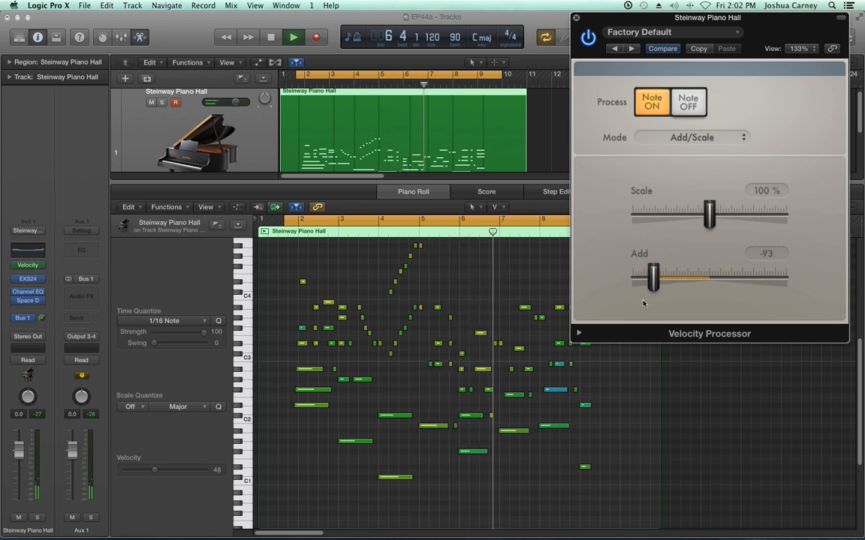
pyautogui.press('space')
# Try Add values of -51 and 39, set Add to 30, and audition the piano part
pyautogui.moveTo(652, 278); pyautogui.dragTo(680, 285)
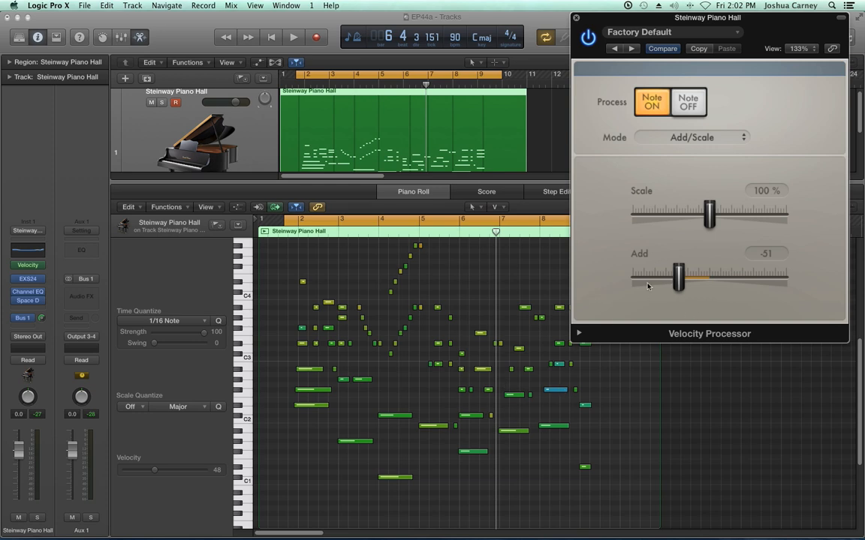
pyautogui.moveTo(679, 279); pyautogui.dragTo(733, 289)
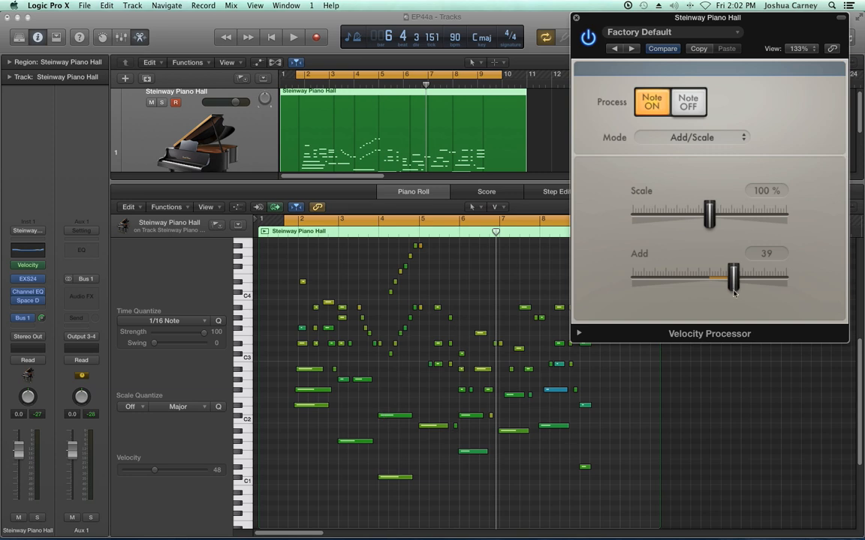
pyautogui.moveTo(733, 279)
pyautogui.mouseDown()
pyautogui.moveTo(719, 288)
pyautogui.moveTo(730, 289)
pyautogui.mouseUp()
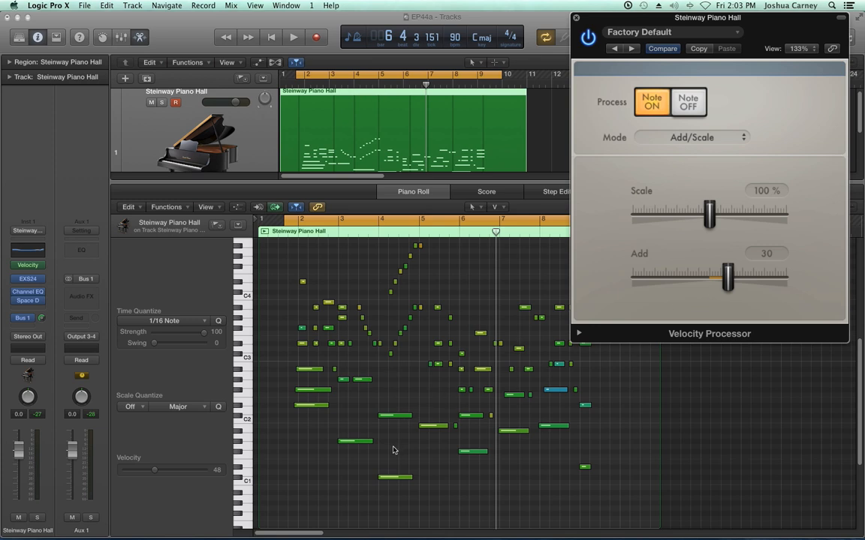
pyautogui.press('space')
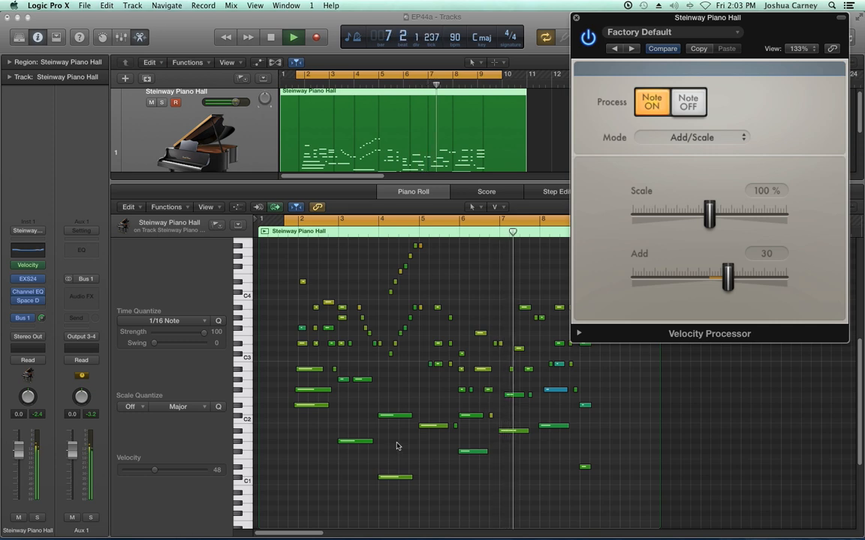
pyautogui.press('space')
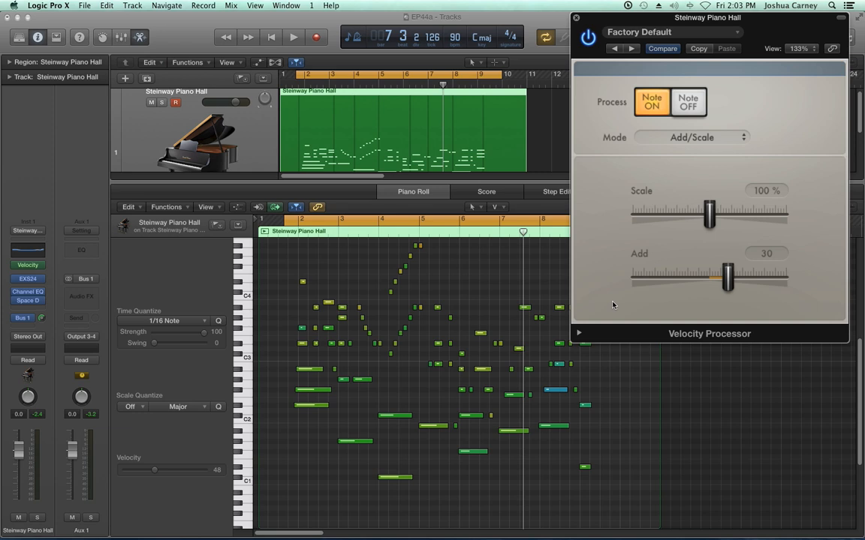
# Replace the Velocity Processor with the Scripter MIDI plug-in, and place its window beside the Script Editor
pyautogui.click(35, 267)
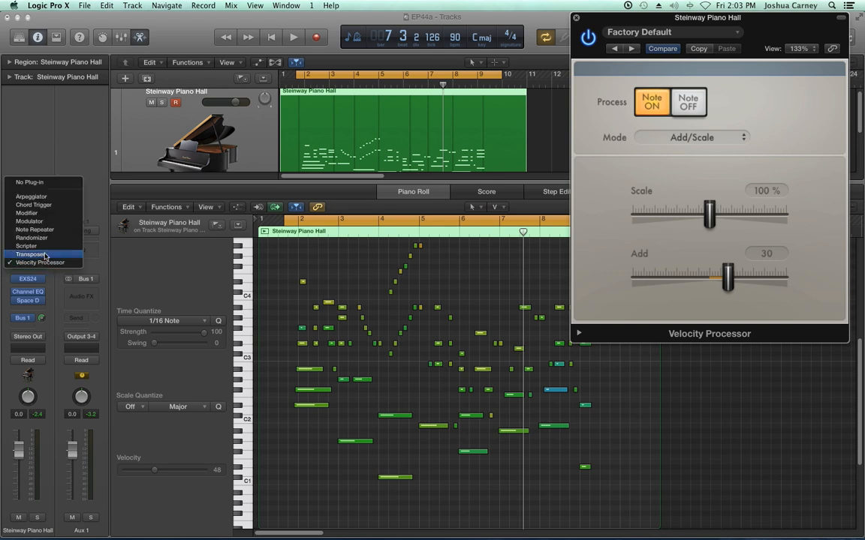
pyautogui.click(44, 246)
pyautogui.moveTo(187, 171); pyautogui.dragTo(337, 162)
pyautogui.moveTo(601, 17); pyautogui.dragTo(546, 196)
pyautogui.click(280, 292)
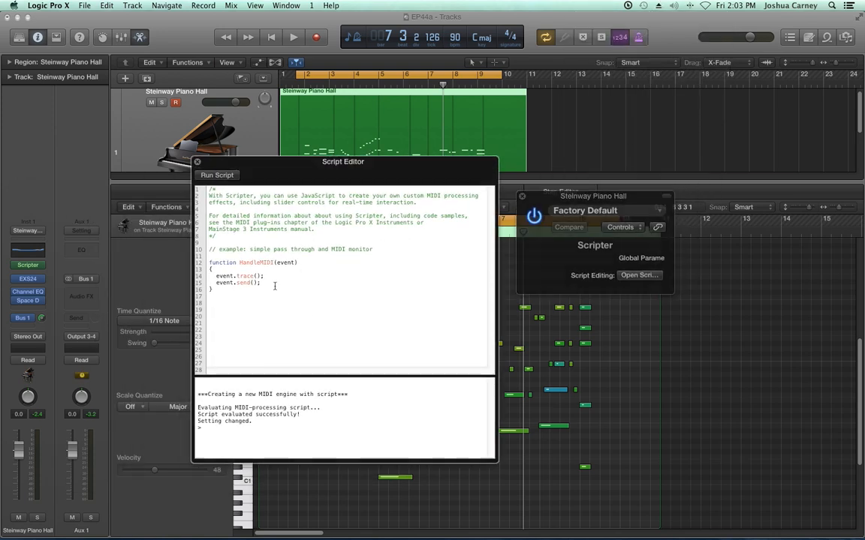
# Highlight and deselect the default script in the Script Editor, and move the Scripter plug-in window so it overlaps the editor
pyautogui.moveTo(285, 291); pyautogui.dragTo(208, 190)
pyautogui.click(318, 201)
pyautogui.moveTo(544, 203); pyautogui.dragTo(422, 287)
pyautogui.moveTo(408, 325); pyautogui.dragTo(404, 334)
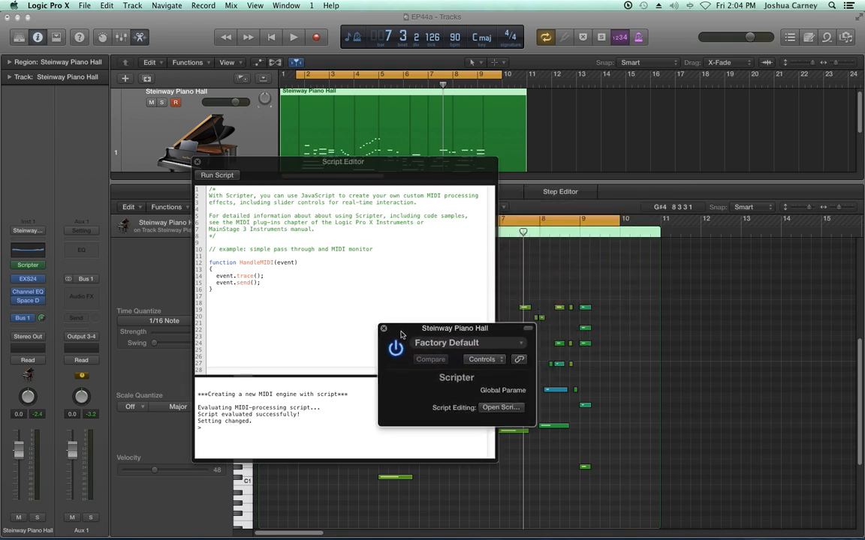